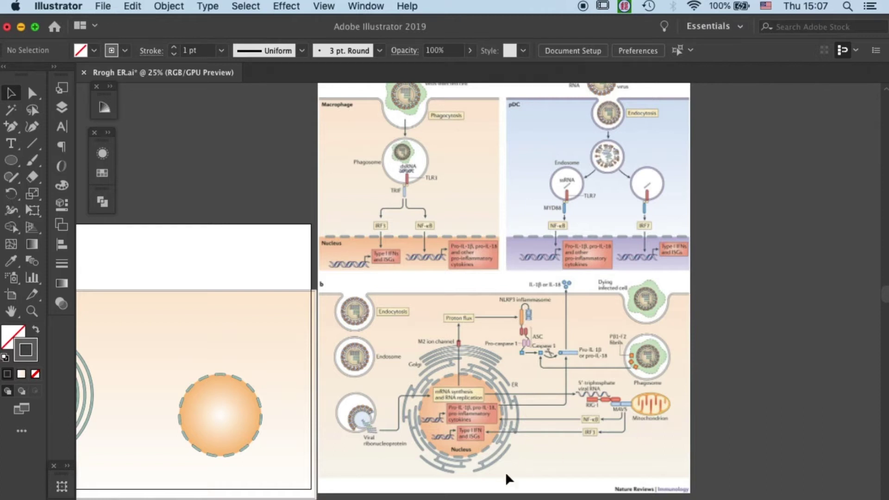
Step: Zoom the canvas to 50% and pan so the nucleus sits beside reference panel b
scroll(506, 475, "up", 2)
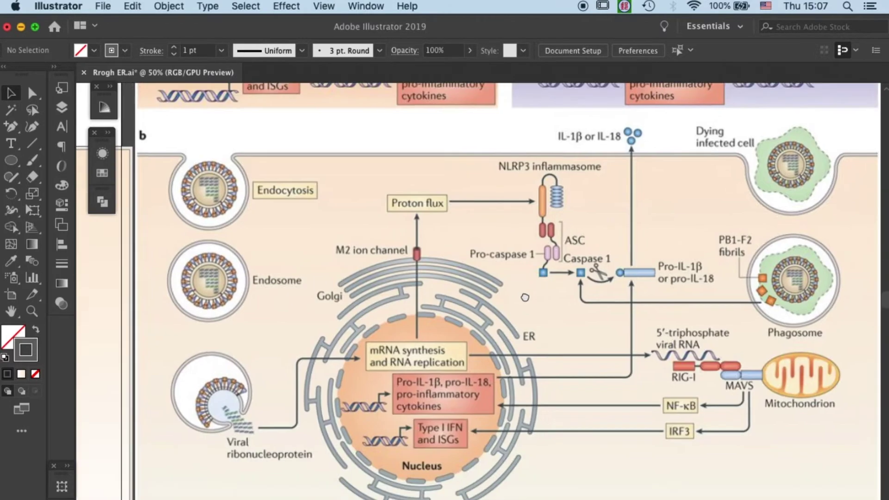
scroll(525, 298, "down", 3)
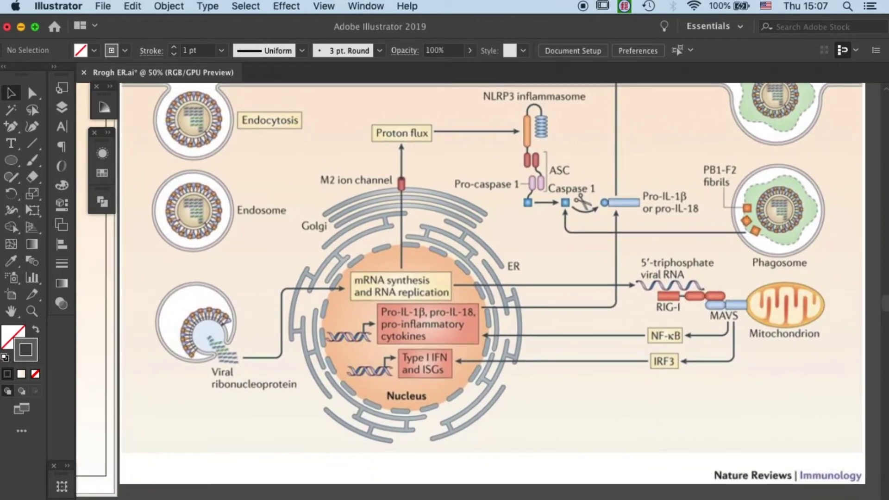
scroll(324, 361, "up", 2)
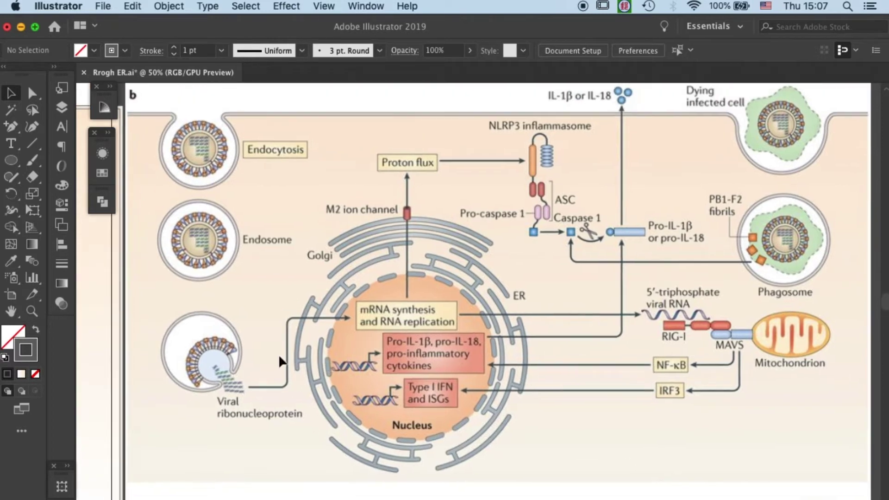
mouse_move(249, 348)
left_mouse_down()
mouse_move(536, 389)
mouse_move(567, 334)
left_mouse_up()
Step: Draw a circle and resize it to about 333 px, placed around the orange nucleus
key("l")
left_click_drag(315, 121, 468, 274)
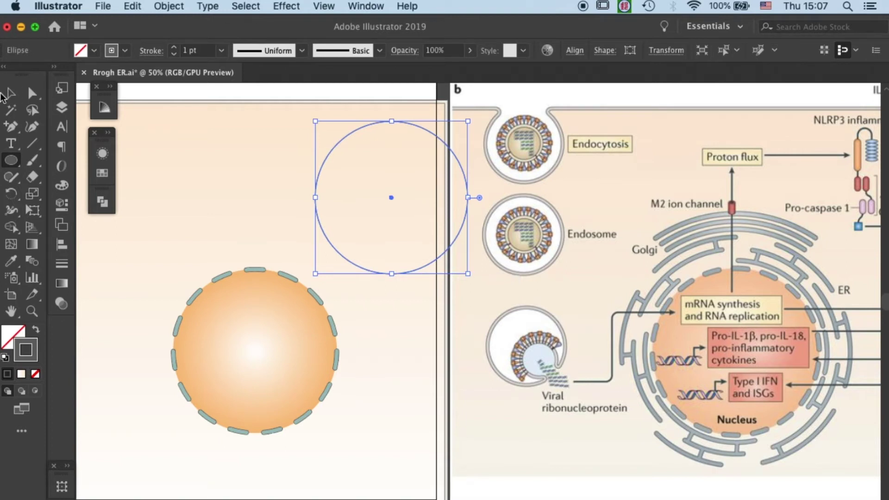
key("v")
left_click(479, 288)
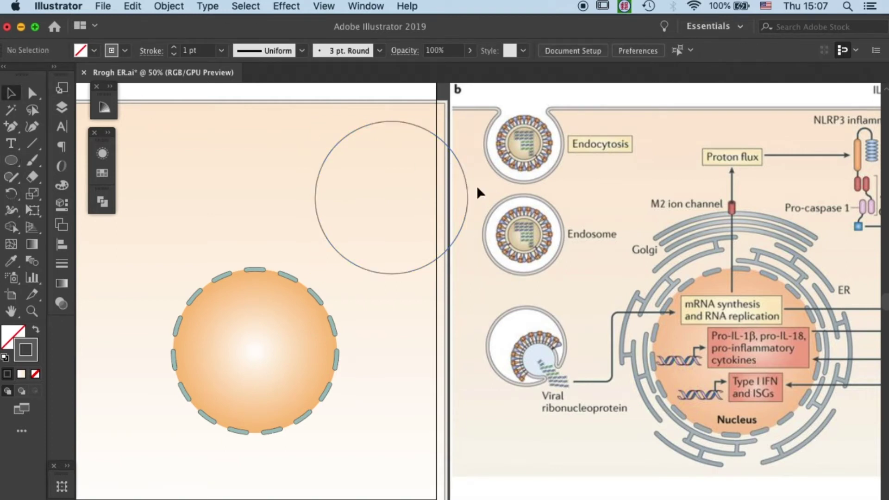
left_click_drag(463, 193, 314, 347)
left_click_drag(311, 298, 339, 269)
left_click_drag(335, 399, 340, 392)
Step: Set the ring's stroke weight to 8 pt in the Appearance panel
left_click(102, 153)
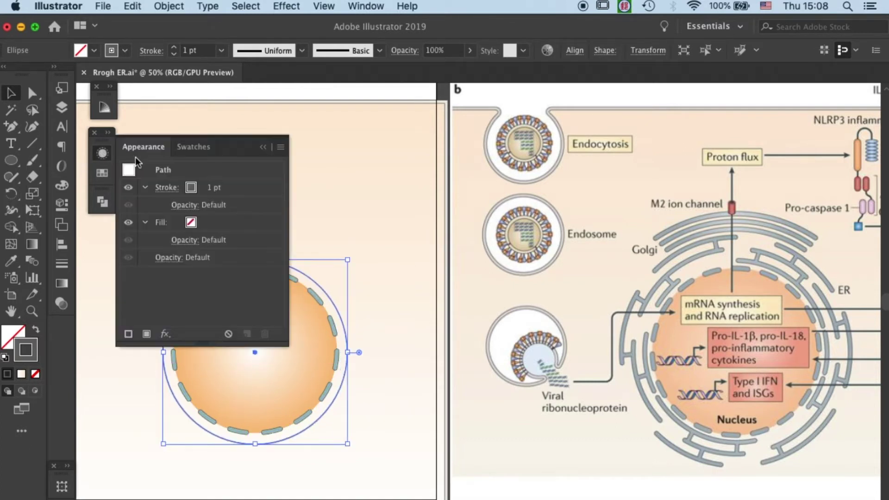
left_click(241, 188)
left_click(258, 188)
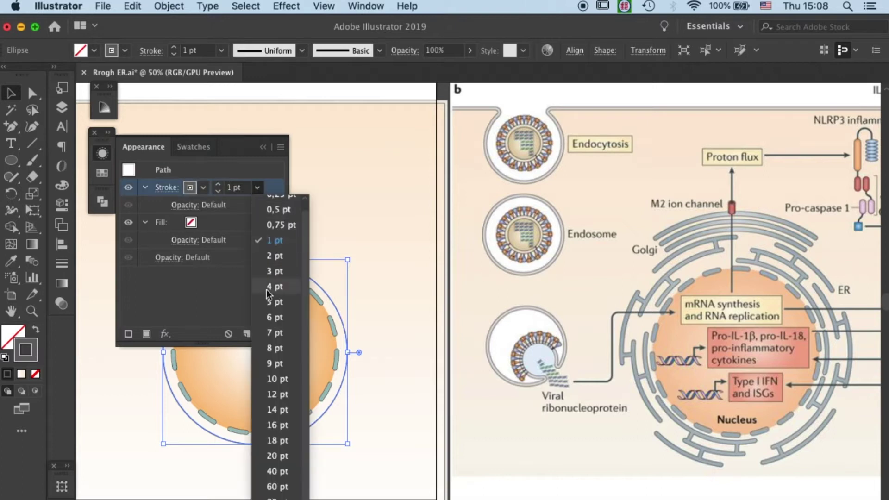
left_click(276, 348)
left_click(262, 147)
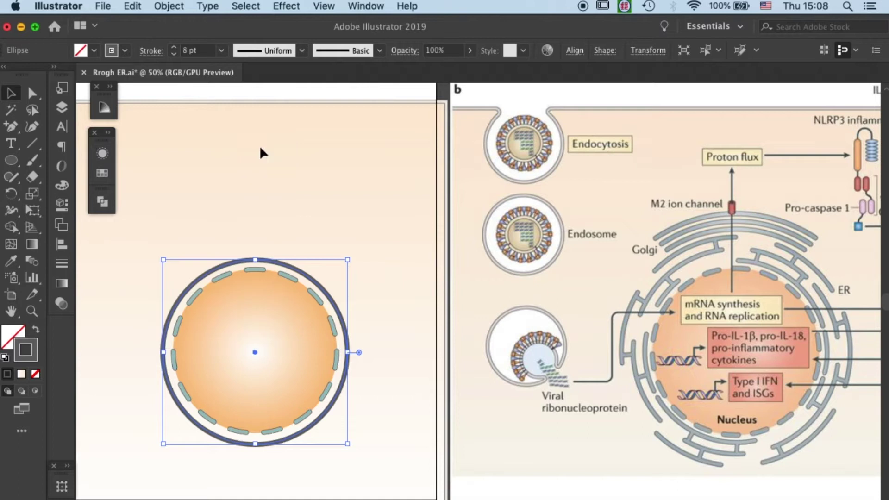
left_click(339, 183)
Step: Colour the ring's stroke a lighter grey-teal tint and duplicate it offset up-right
left_click(298, 272)
left_click(102, 173)
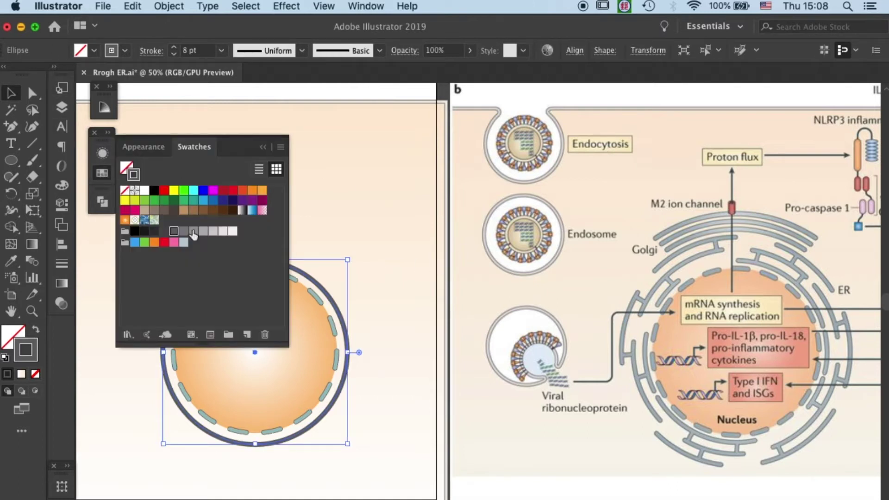
left_click(194, 201)
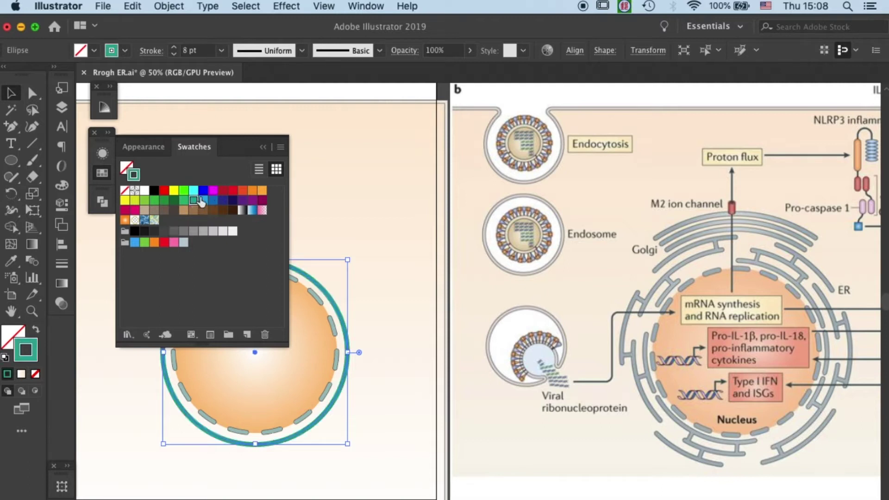
left_click(104, 109)
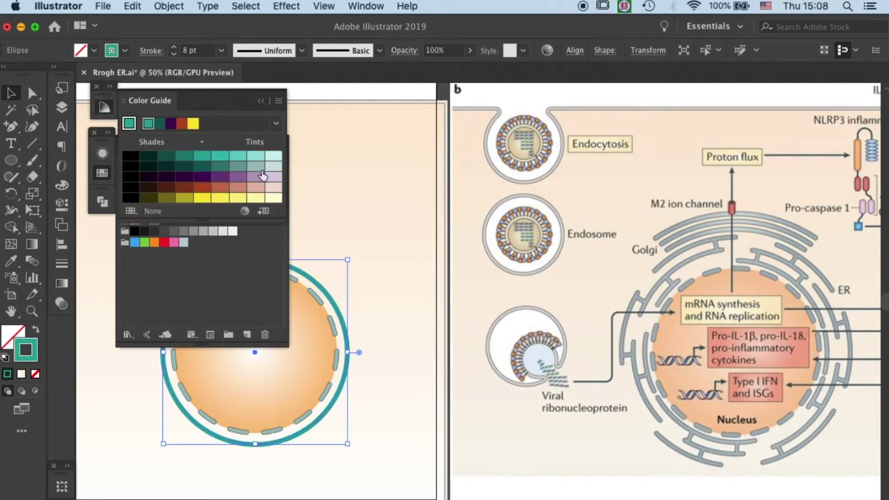
left_click(268, 170)
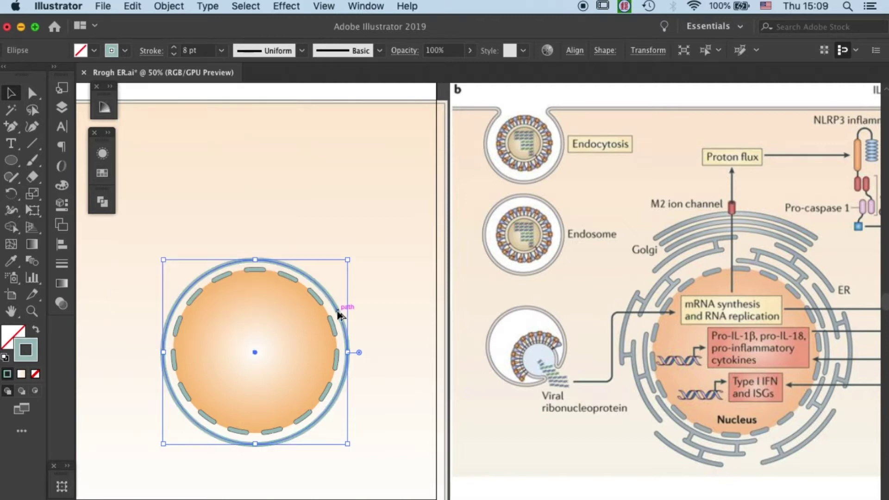
left_click_drag(338, 320, 374, 292)
Step: Enlarge the offset ring copy and move it back over the nucleus
left_click(355, 326)
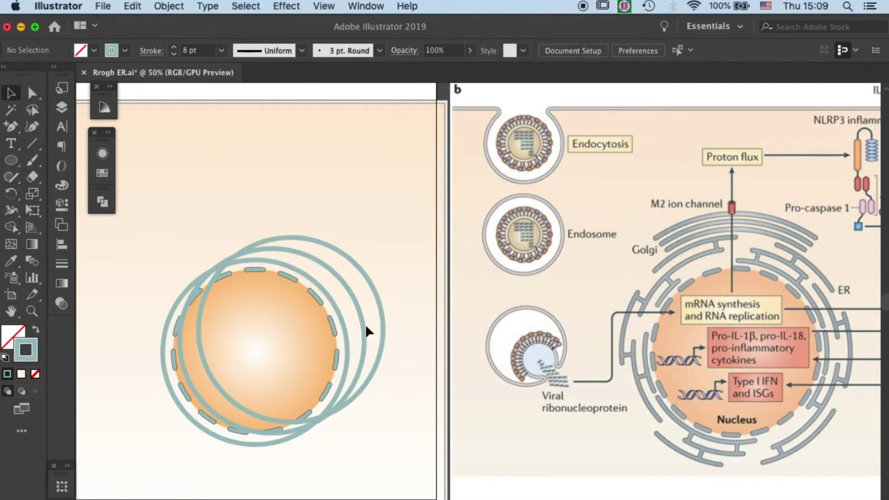
left_click(382, 336)
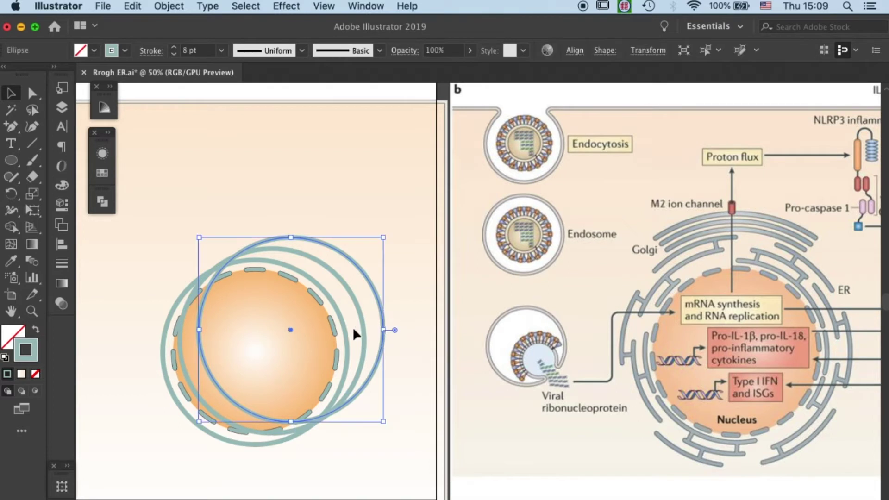
left_click_drag(199, 422, 172, 449)
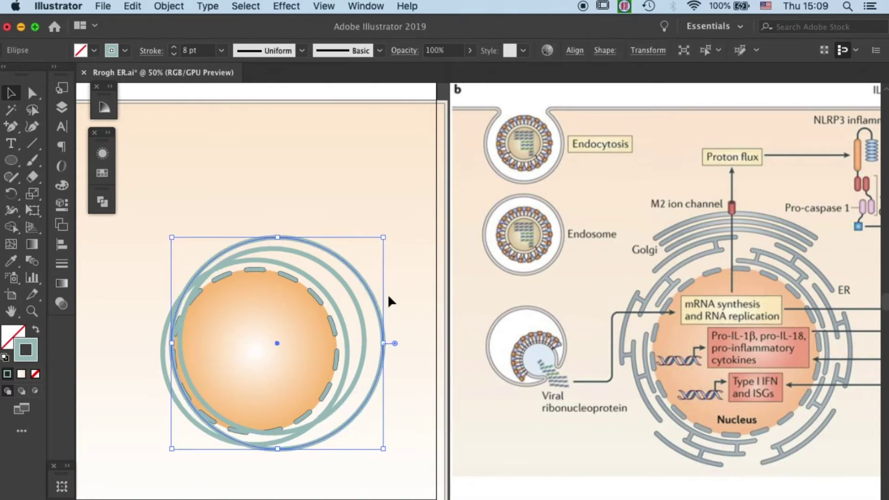
mouse_move(369, 286)
left_mouse_down()
mouse_move(348, 296)
mouse_move(356, 294)
mouse_move(365, 321)
mouse_move(333, 334)
left_mouse_up()
left_click(576, 53)
Step: Align the rings and nucleus on horizontal and vertical centres
left_click(314, 292)
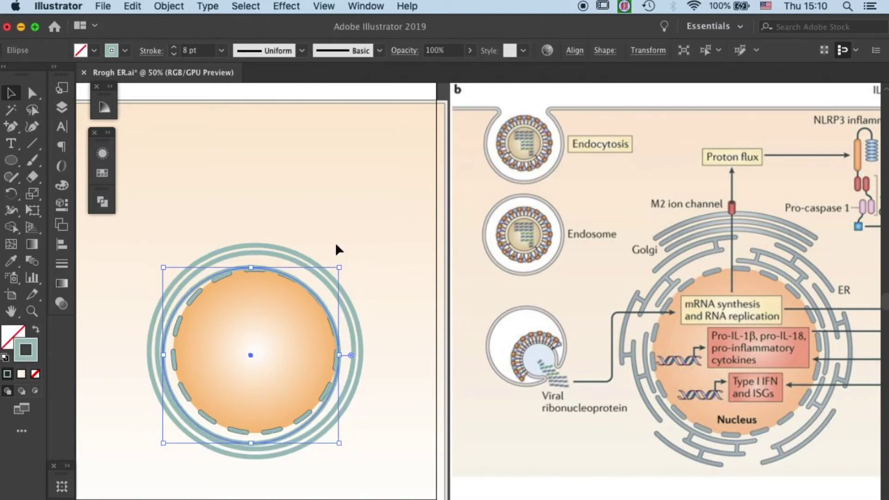
left_click(293, 255, "shift")
left_click(574, 50)
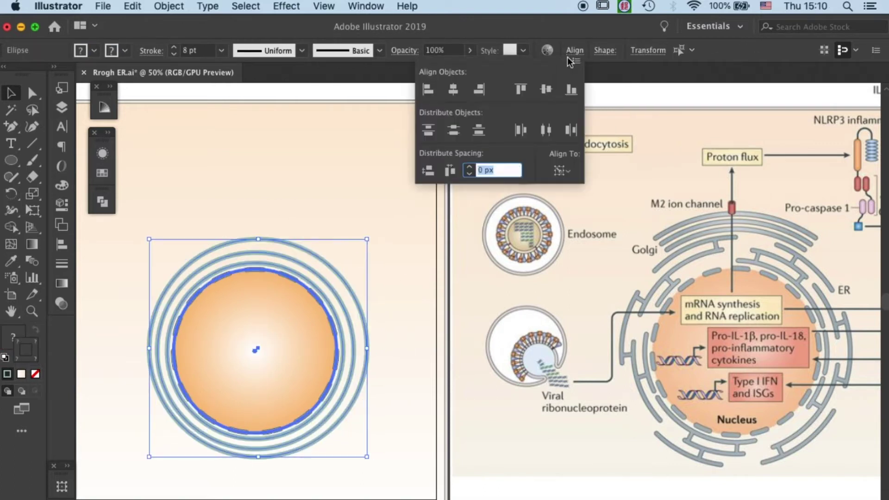
left_click(462, 90)
left_click(547, 89)
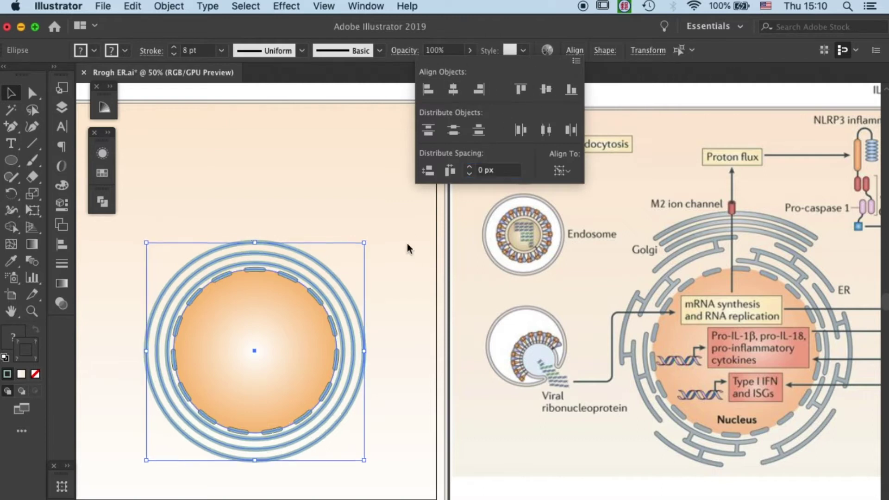
left_click(389, 274)
left_click(388, 281)
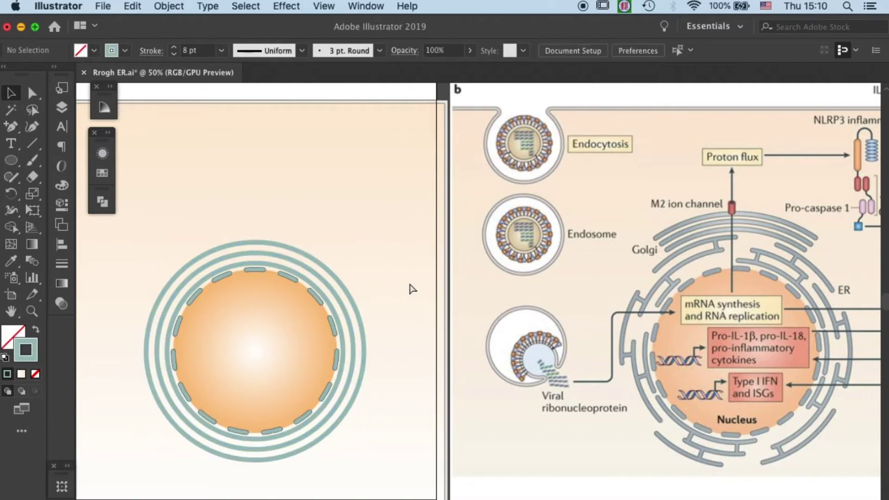
Step: Save, then give a ring's stroke rounded caps
key("super+s")
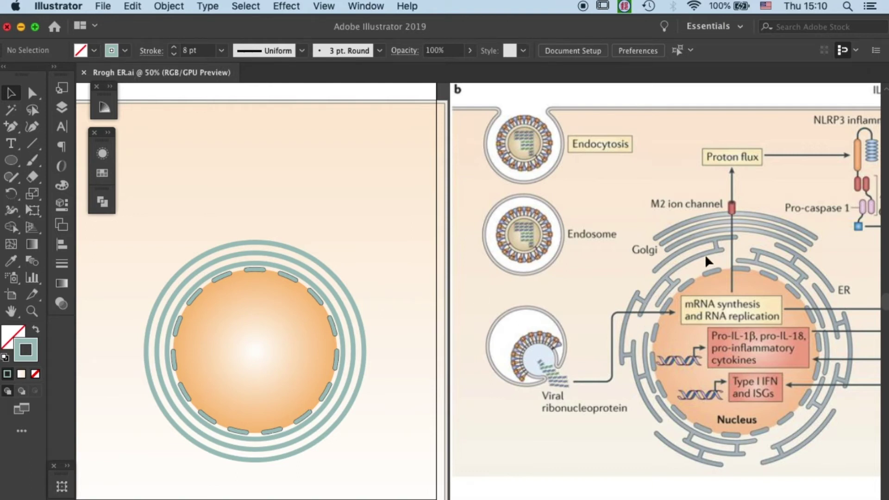
left_click(325, 277)
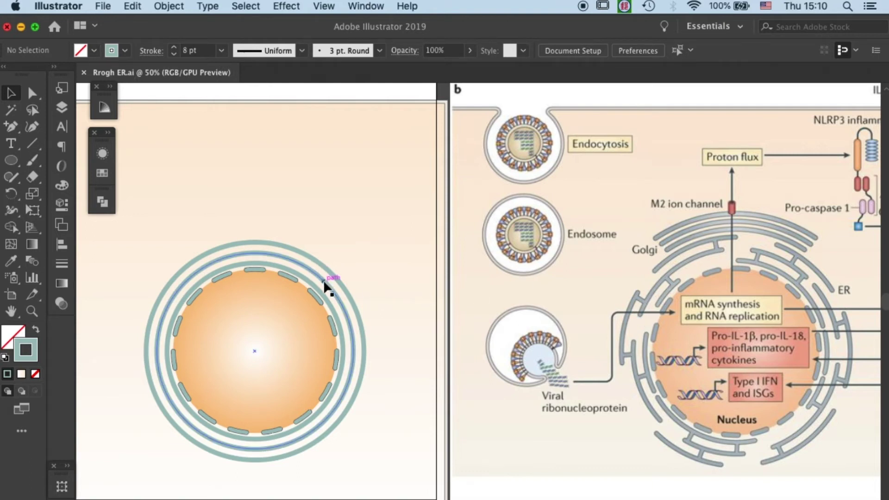
left_click(103, 154)
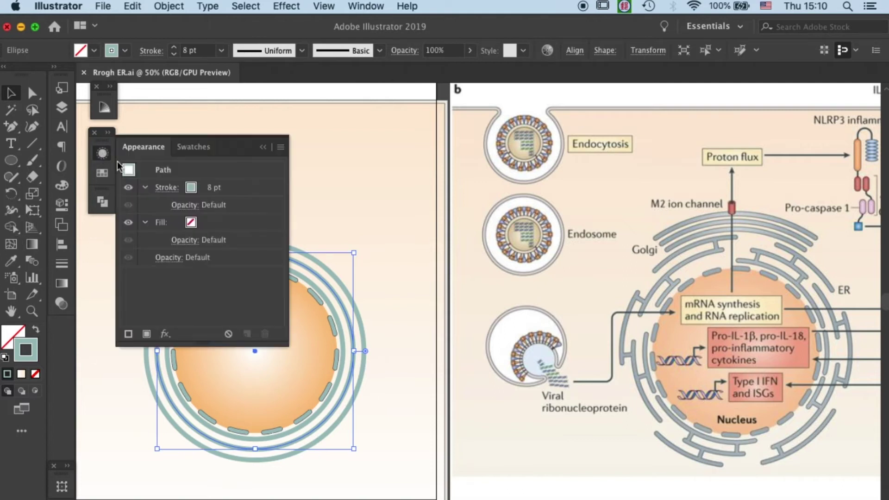
left_click(172, 189)
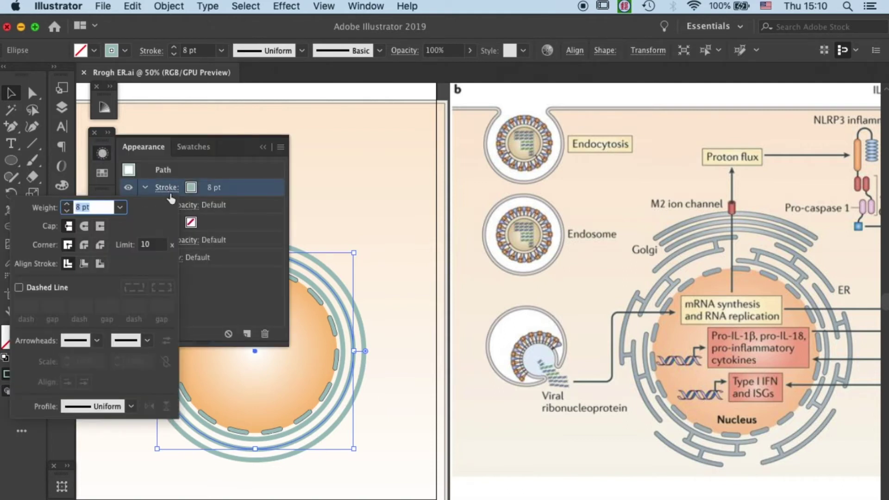
left_click(84, 224)
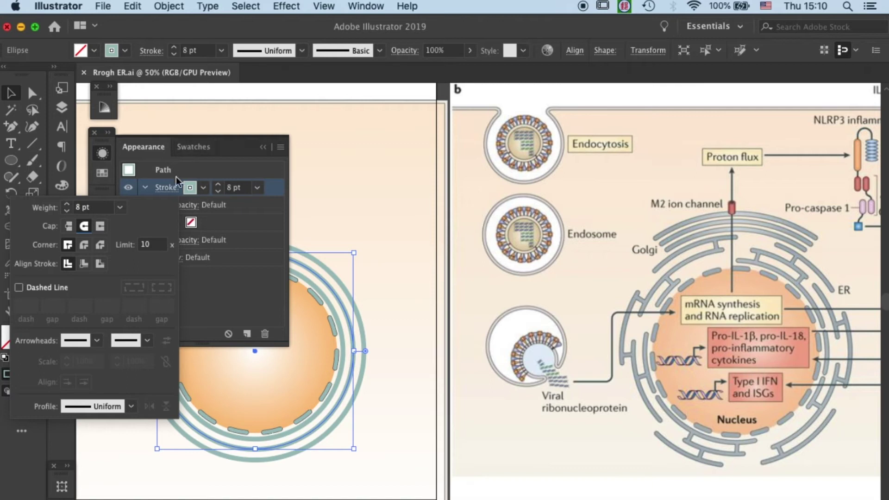
left_click(248, 141)
left_click(263, 148)
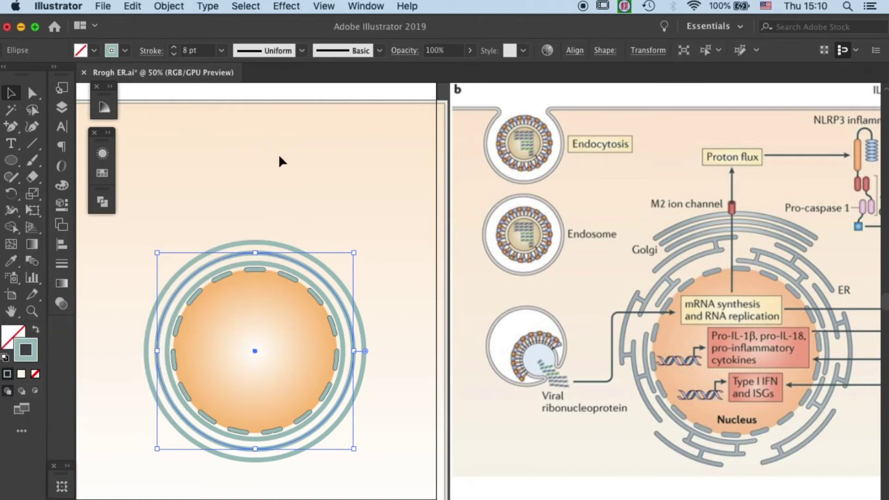
left_click(278, 154)
Step: Select the inner ring's right-hand segment for cutting
left_click(354, 357)
key("a")
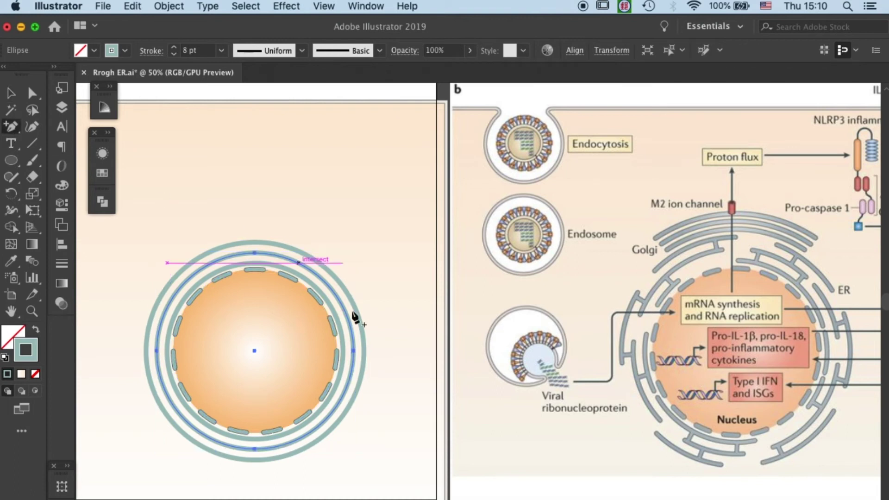
left_click(349, 388)
Step: Delete the inner ring's right segment and add anchor points on the inner and outer rings
key("Delete")
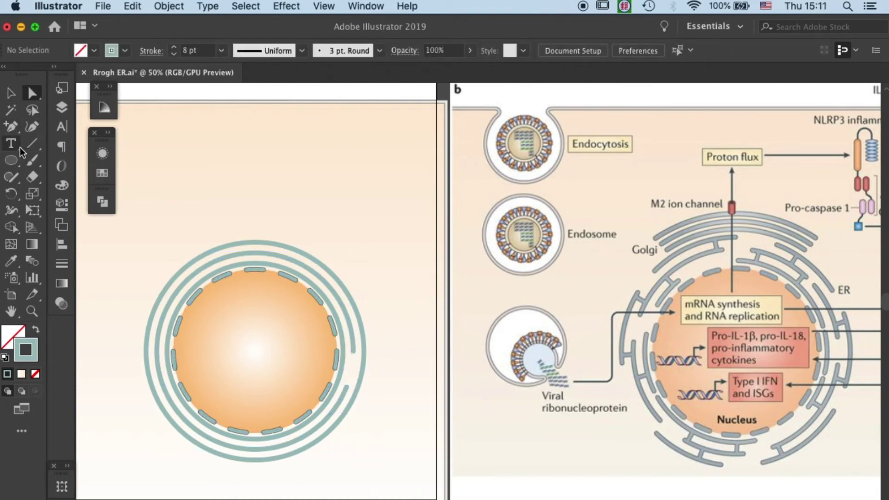
left_click(11, 126)
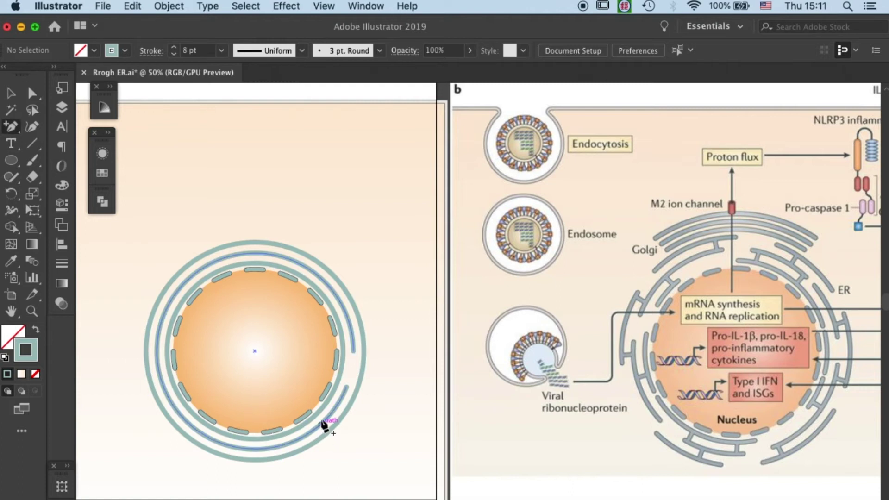
left_click(334, 402)
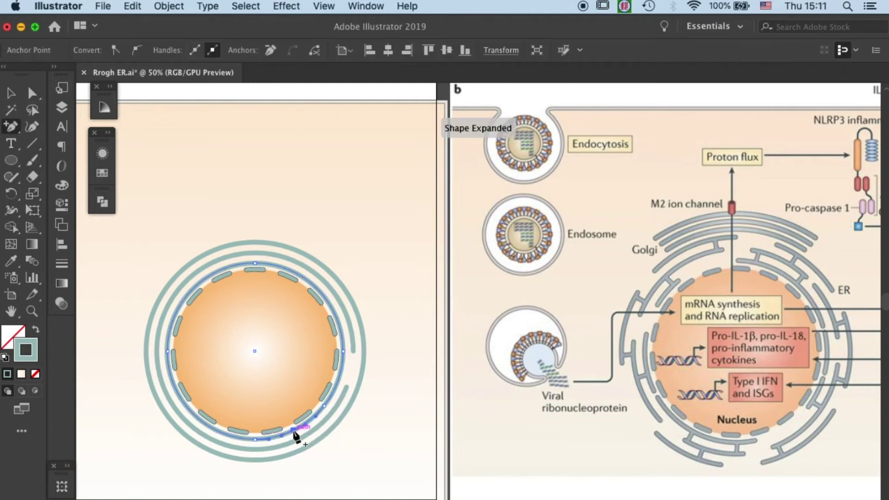
left_click(314, 445)
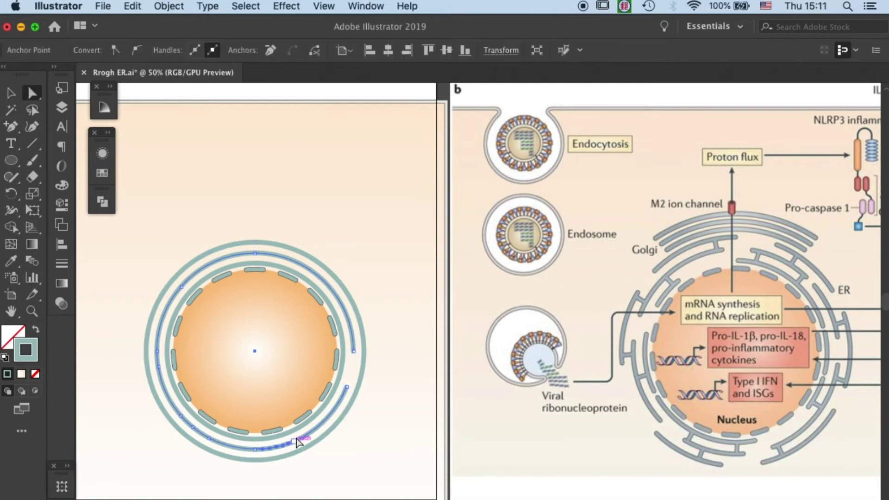
key("a")
left_click(158, 308)
left_click(153, 384)
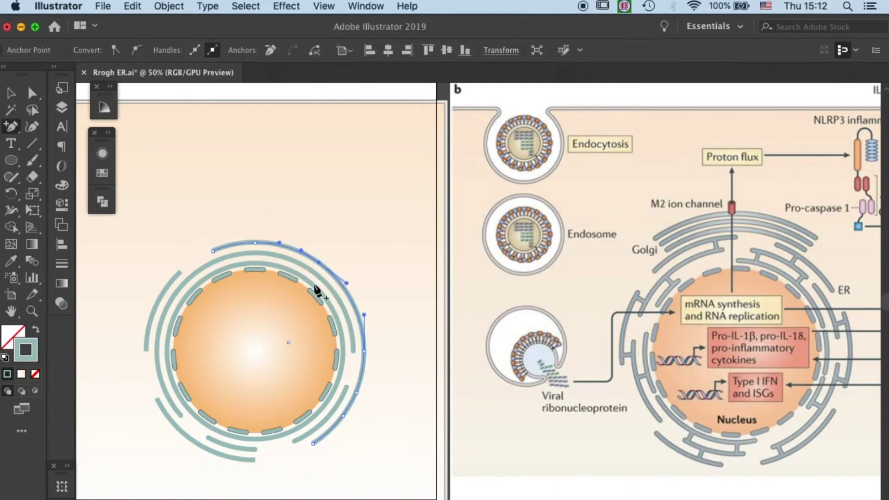
Step: Add an anchor on the second ring, delete selected segments, and save the file
left_click(182, 283)
key("p")
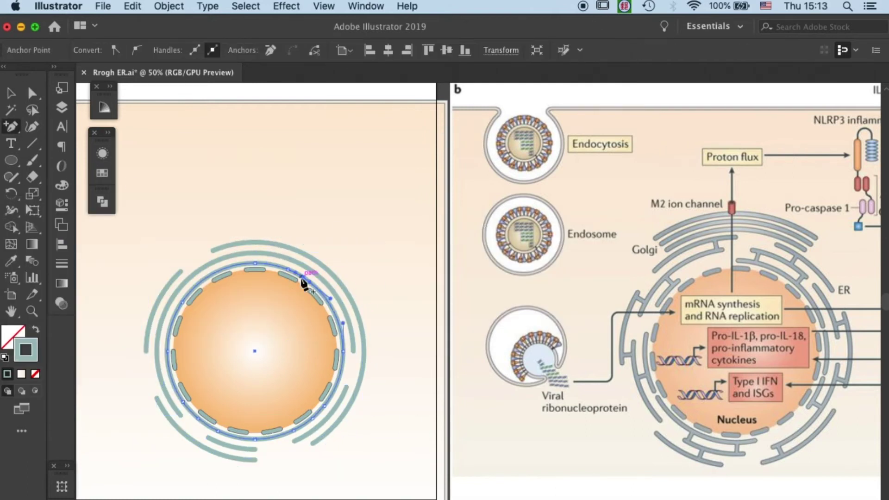
key("super+shift+a")
left_click(242, 267, "super")
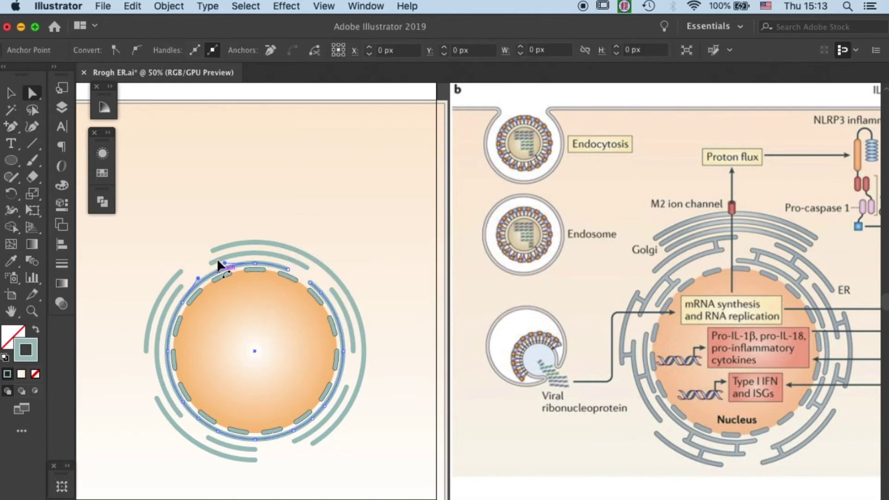
left_click(330, 197)
key("Return")
key("a")
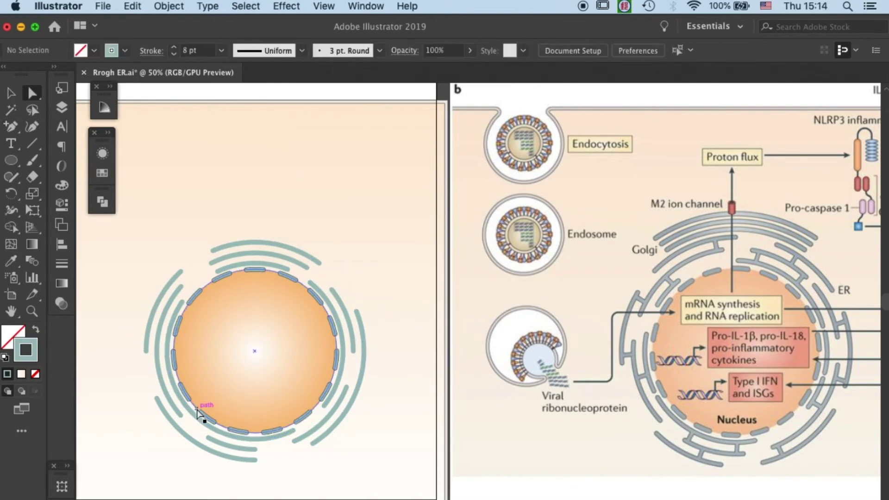
key("super+s")
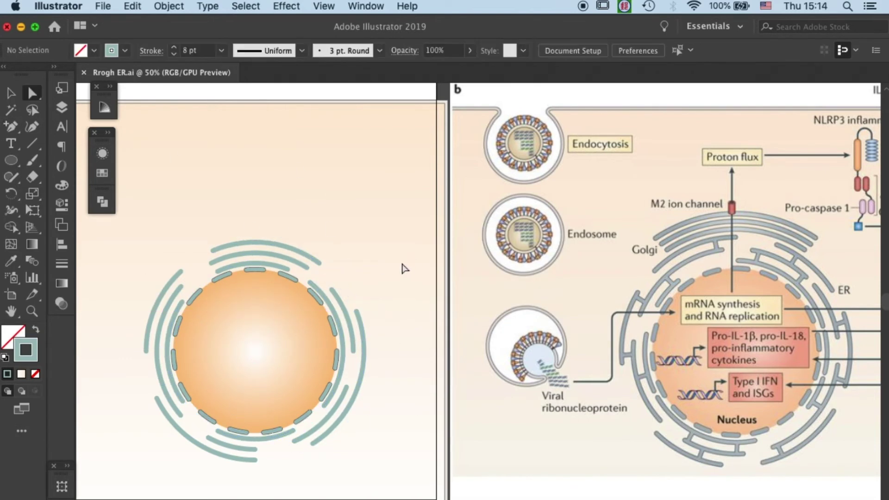
left_click(32, 144)
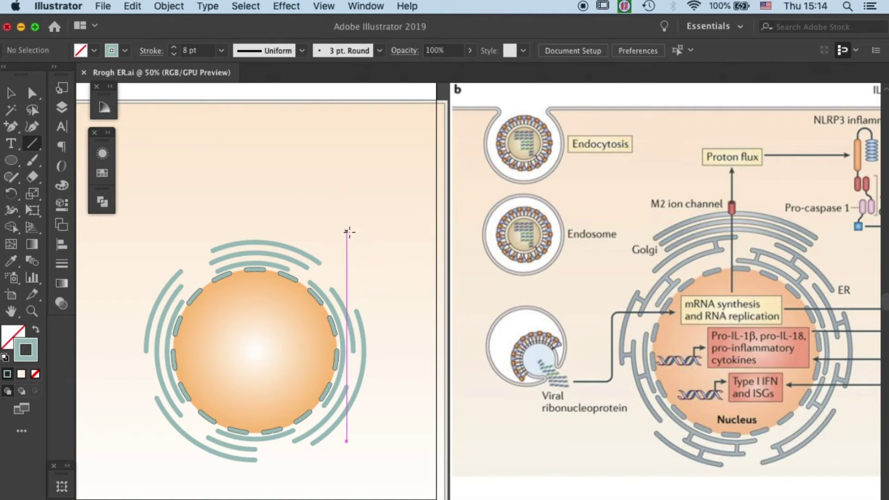
Step: Draw a short diagonal teal line above the top-right arcs, deselect it, and save
mouse_move(347, 231)
left_mouse_down()
mouse_move(362, 233)
mouse_move(353, 191)
mouse_move(339, 241)
left_mouse_up()
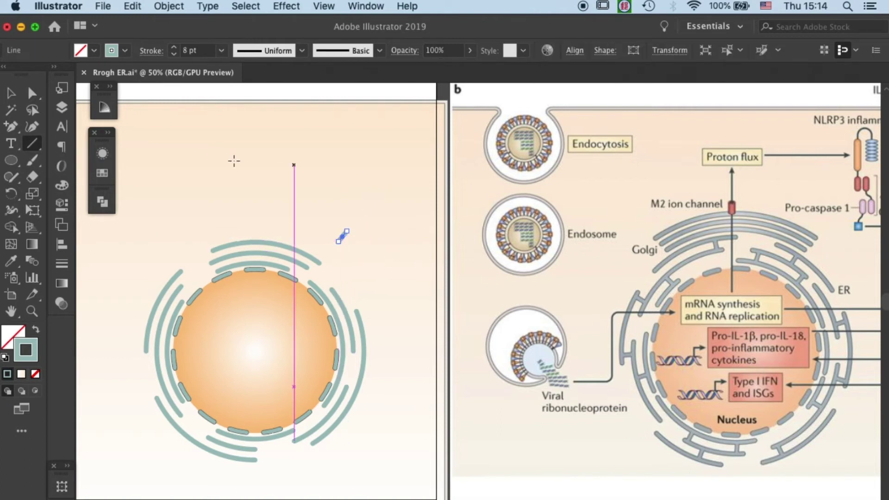
key("v")
left_click(410, 237)
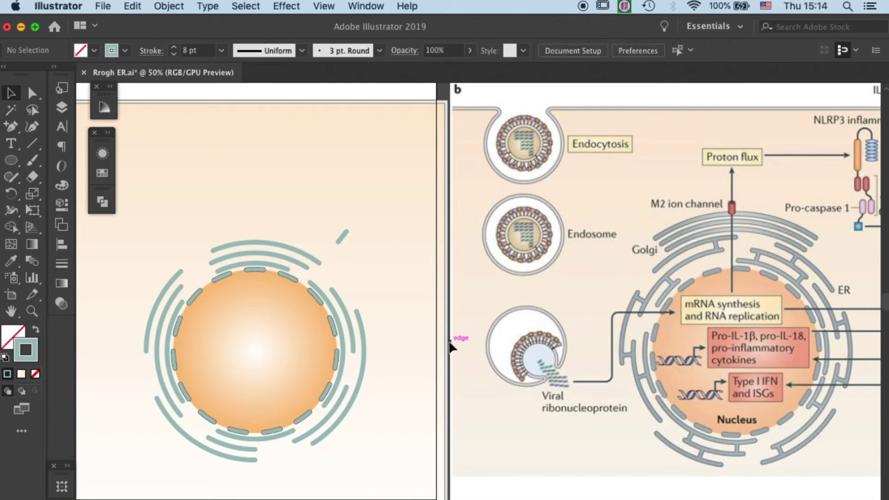
key("super+s")
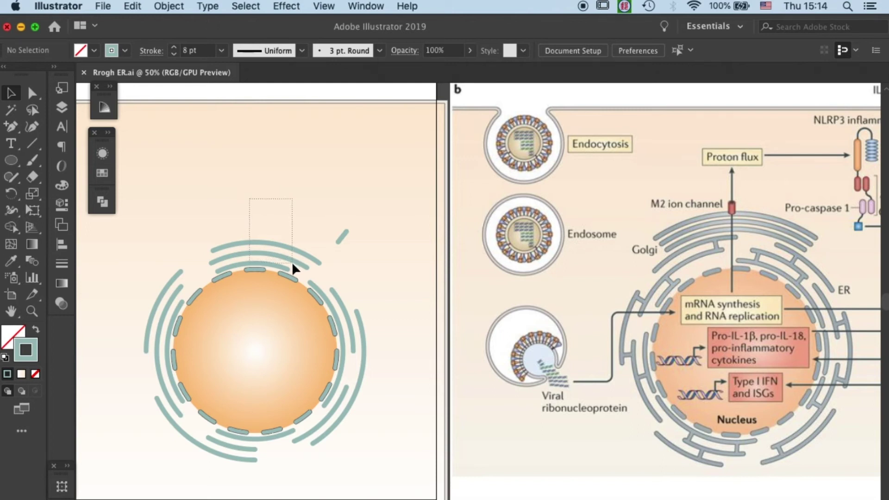
Step: Select all the teal arcs and expand them with Fill and Stroke via Object > Expand
left_click_drag(292, 263, 292, 262)
left_click(278, 265, "shift")
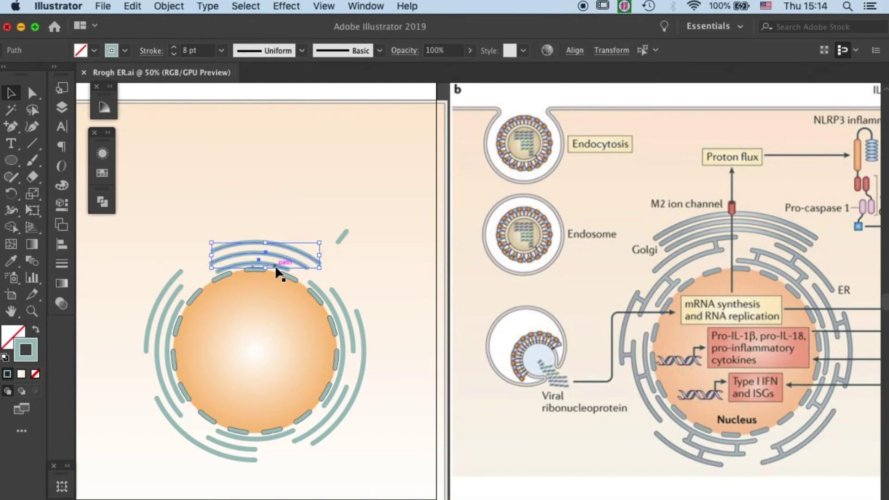
left_click(354, 324, "shift")
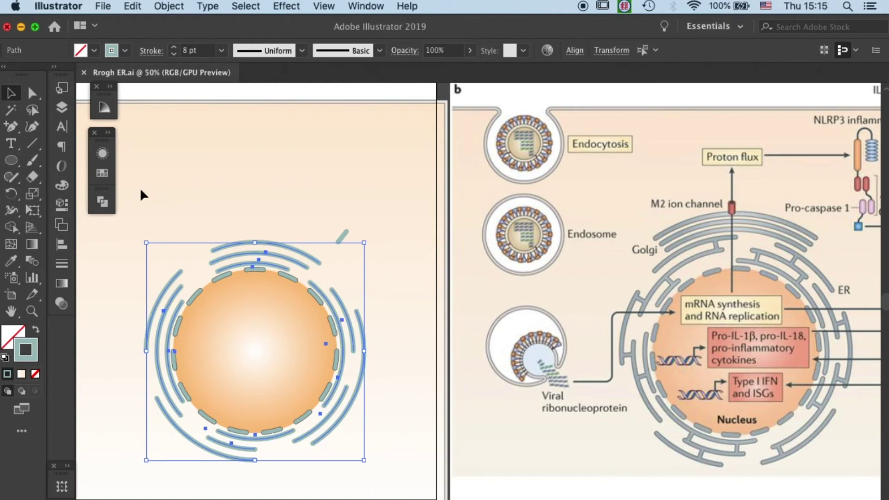
left_click(155, 6)
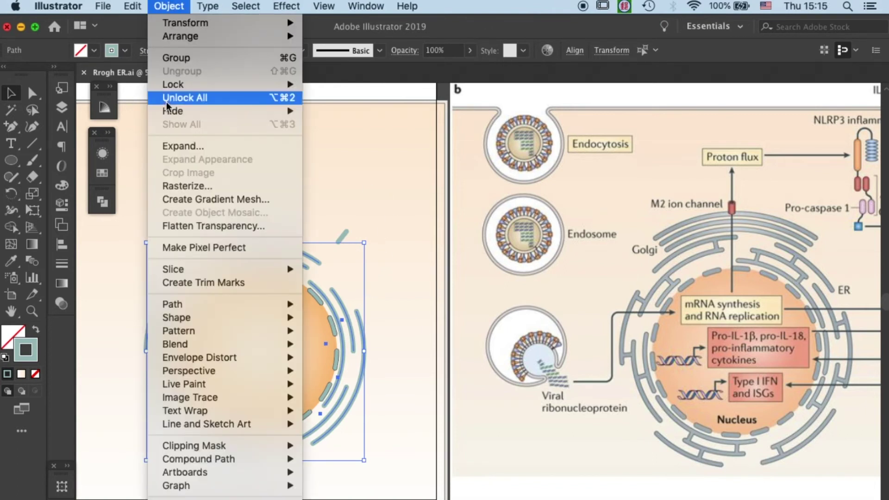
left_click(172, 145)
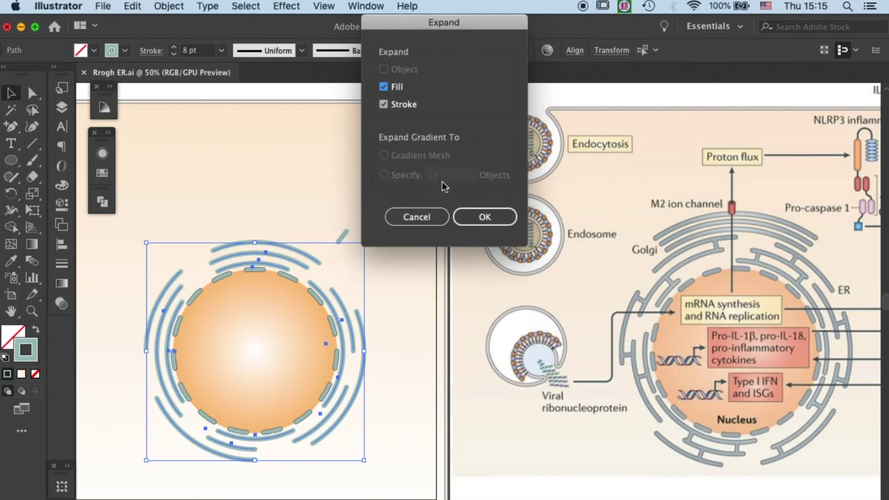
left_click(486, 217)
Step: Swap the top arc's fill and stroke, then restore its solid teal fill
left_click(417, 265)
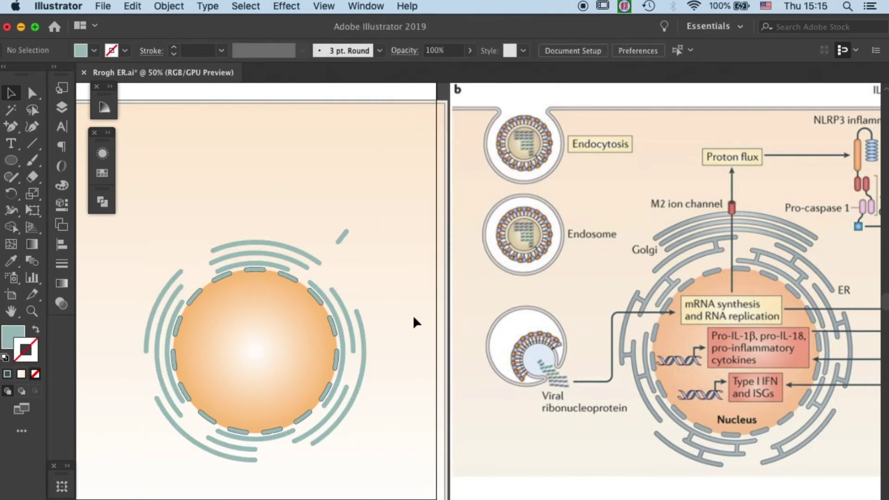
left_click(320, 262)
left_click(35, 328)
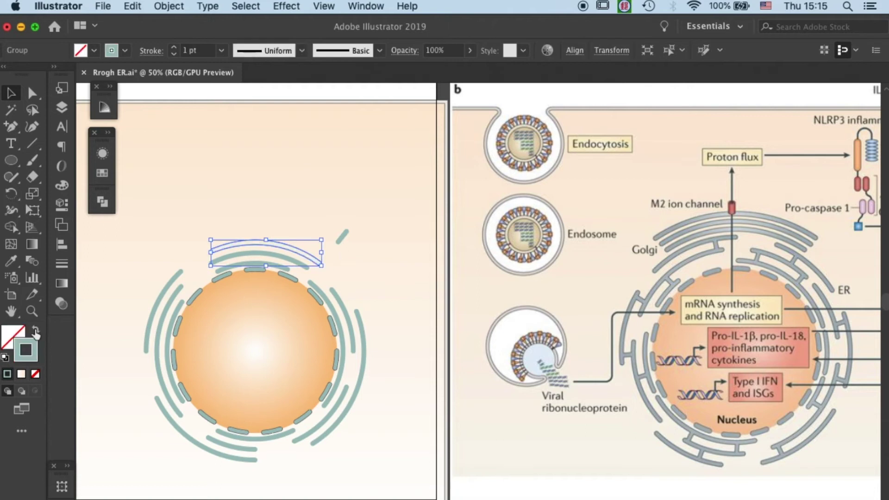
left_click(90, 330)
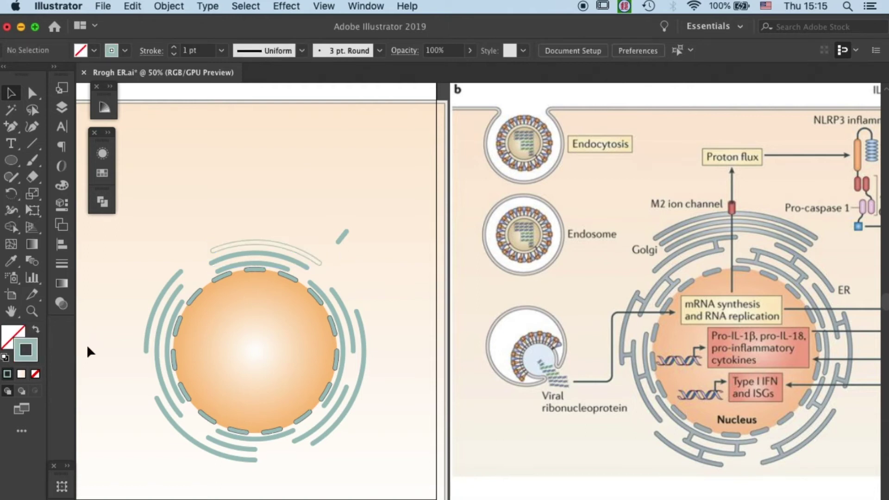
left_click(312, 257)
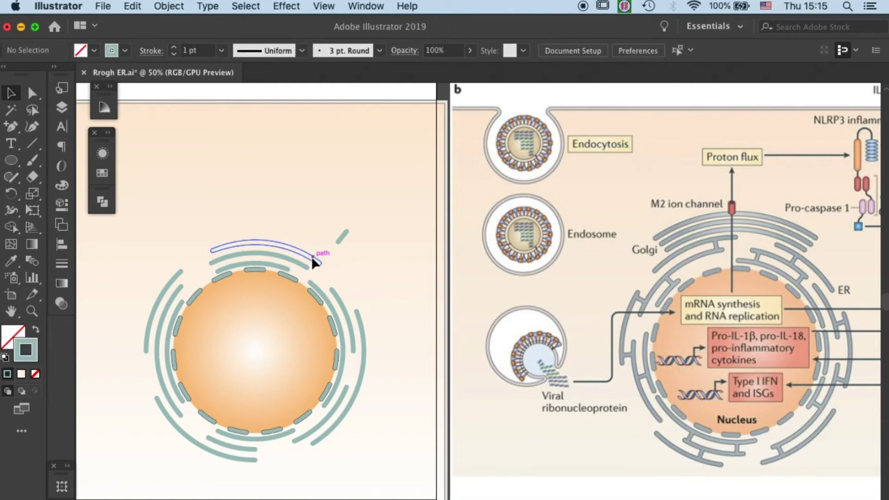
left_click(36, 330)
left_click(211, 219)
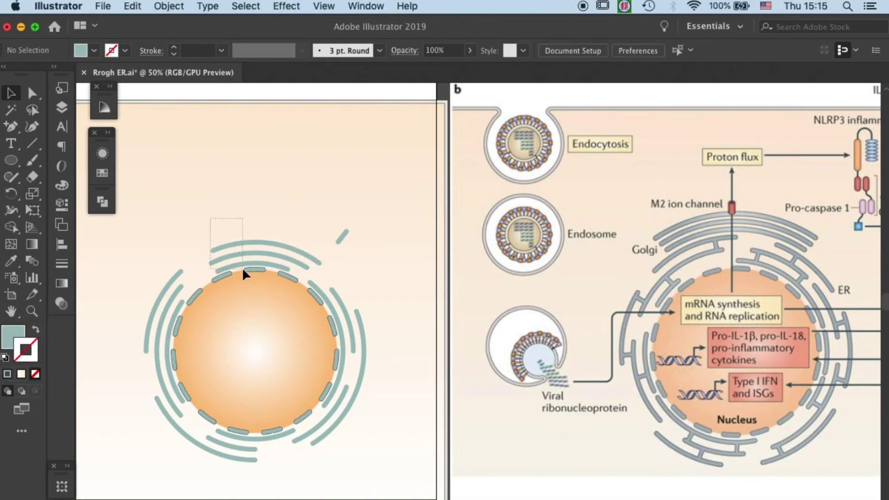
Step: Apply the dark grey swatch as the stroke on the arc group
left_click_drag(243, 269, 251, 260)
left_click(102, 173)
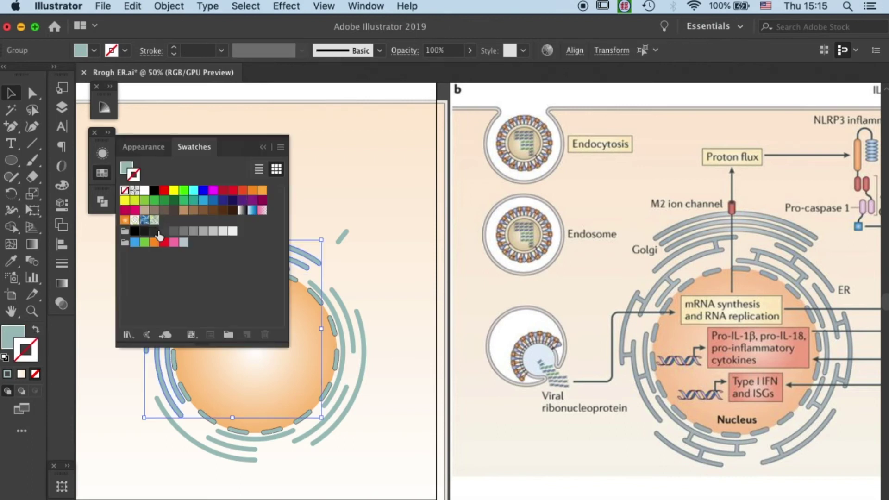
left_click(174, 230)
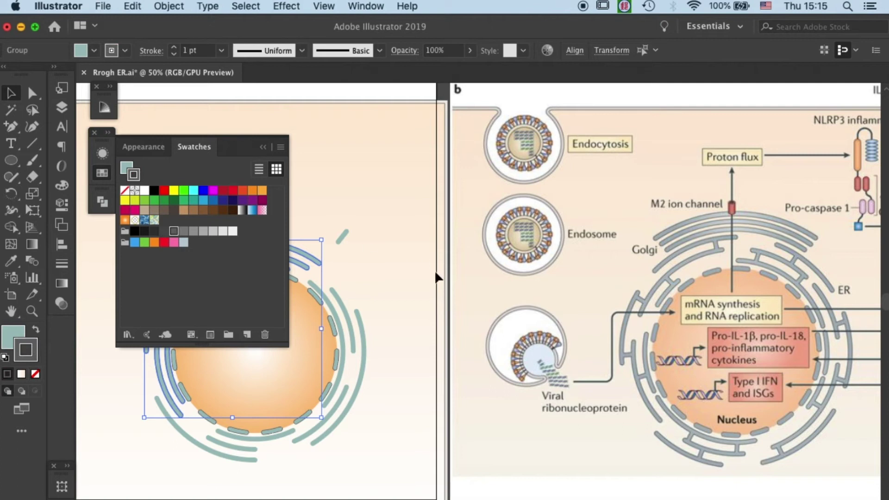
left_click(421, 300)
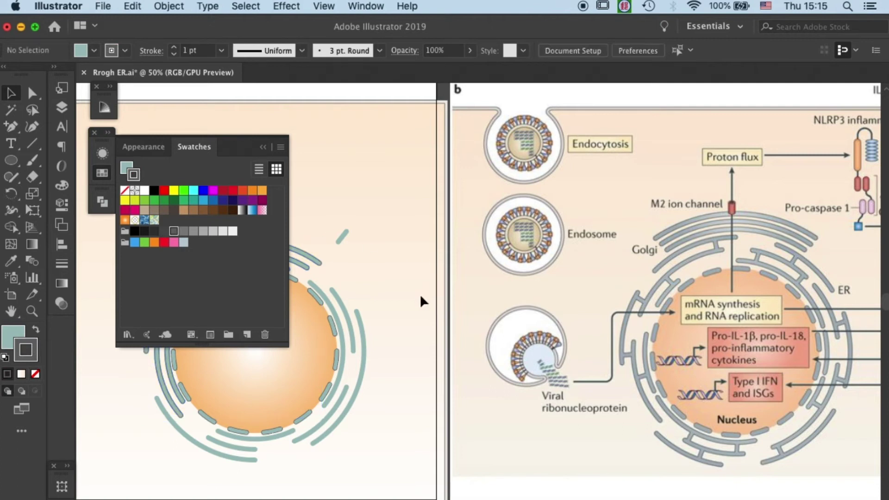
left_click(263, 148)
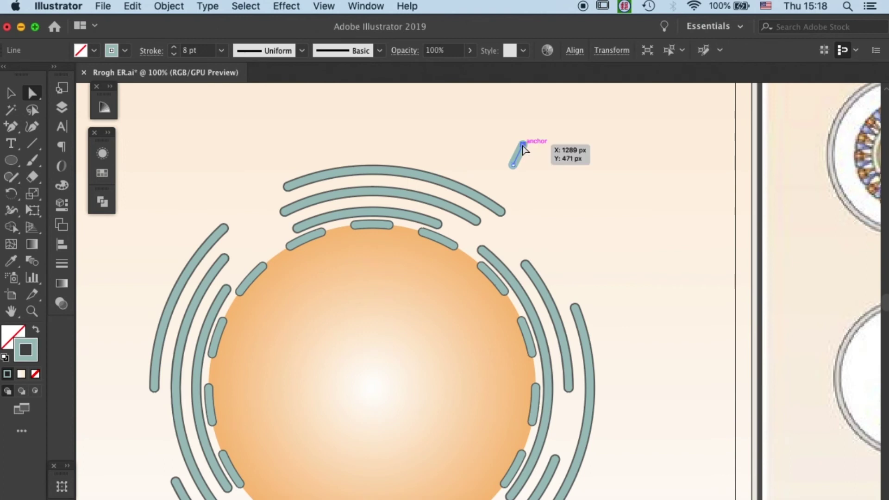
Step: Nudge the small dash's top anchor slightly down-left and reselect the dash
left_click(523, 143)
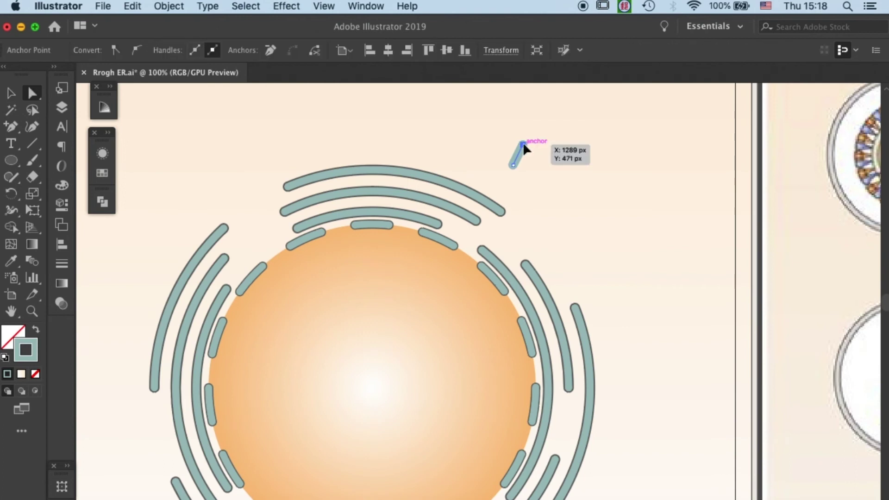
left_click_drag(524, 145, 521, 148)
left_click(536, 147)
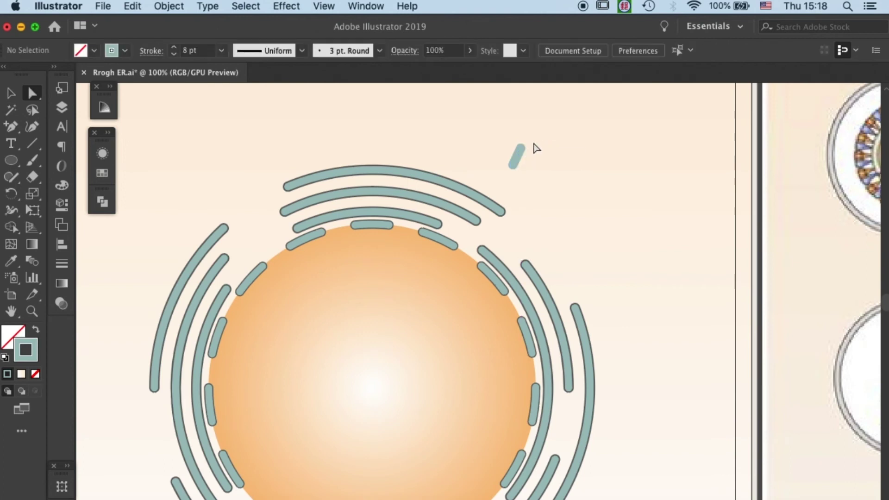
key("v")
left_click(519, 158)
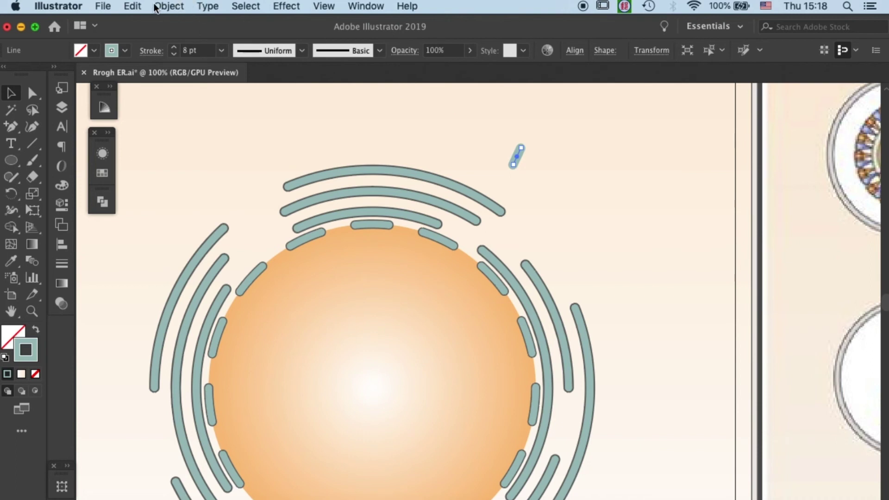
Step: Expand the dash into a filled shape and move it onto the arcs as a bridge
left_click(132, 6)
mouse_move(170, 8)
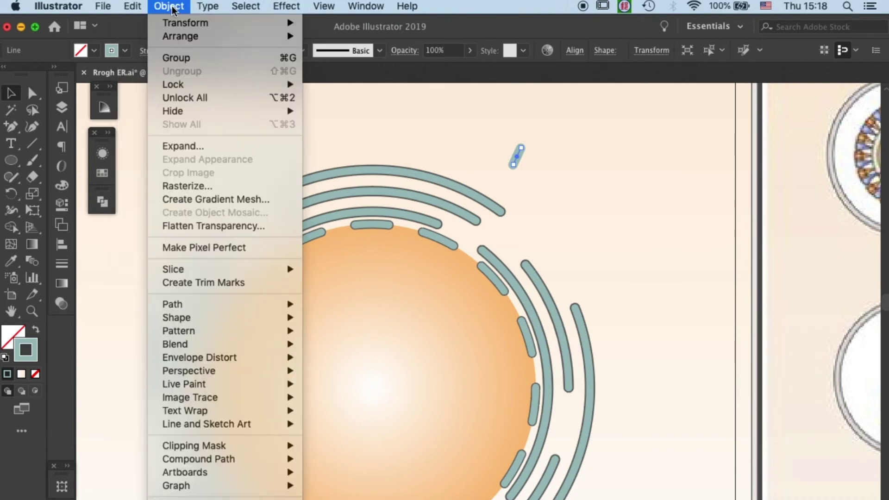
left_click(183, 146)
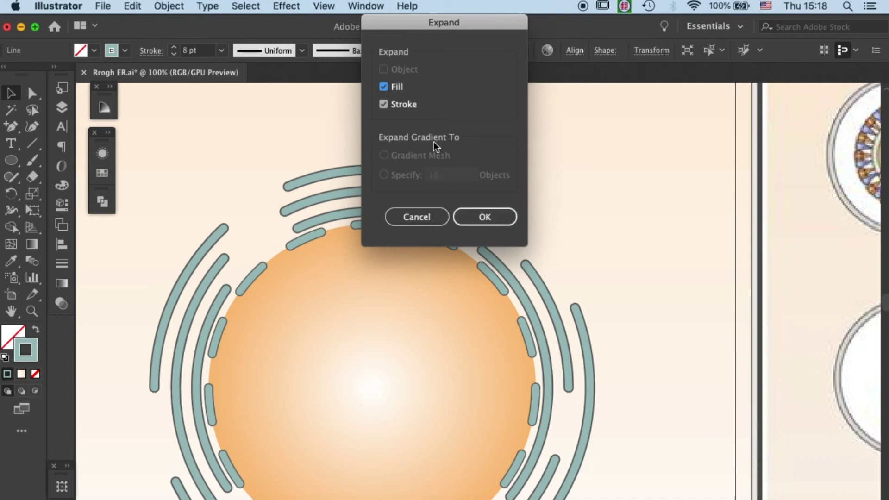
left_click(507, 216)
left_click(562, 161)
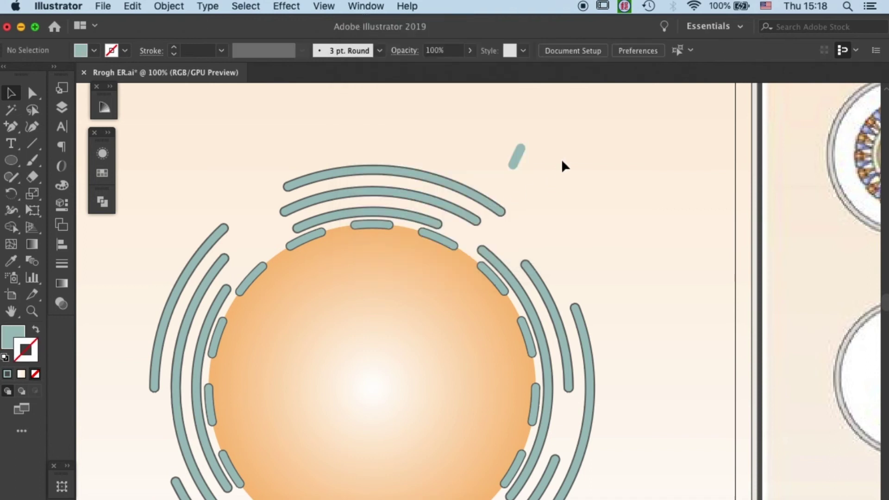
left_click(518, 152)
mouse_move(518, 154)
left_mouse_down()
mouse_move(483, 170)
mouse_move(468, 200)
mouse_move(469, 181)
mouse_move(458, 197)
mouse_move(473, 207)
mouse_move(488, 189)
mouse_move(383, 175)
left_mouse_up()
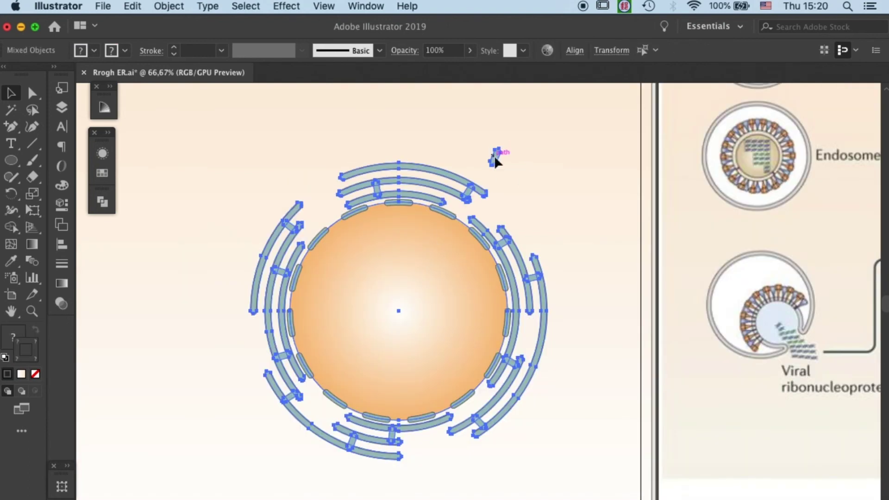
Step: Select only the ER arcs and bridges, excluding the nucleus, and Unite them in Pathfinder
left_click(495, 157, "shift")
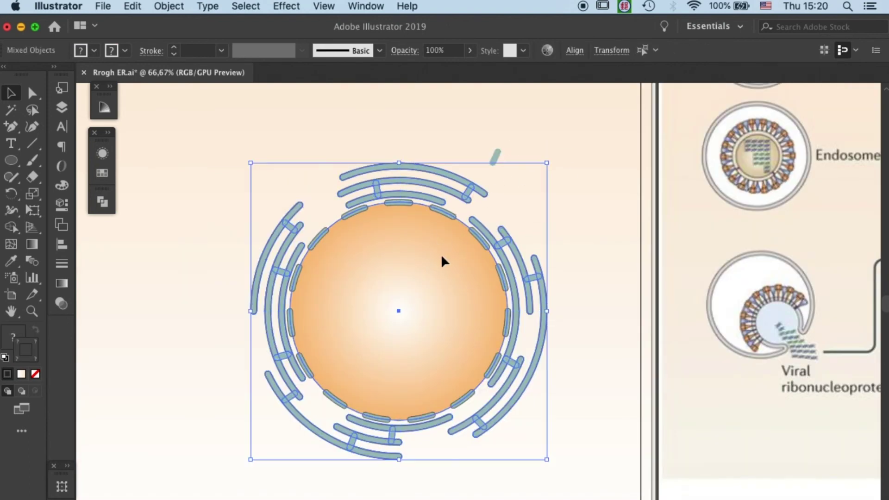
left_click(452, 214, "shift")
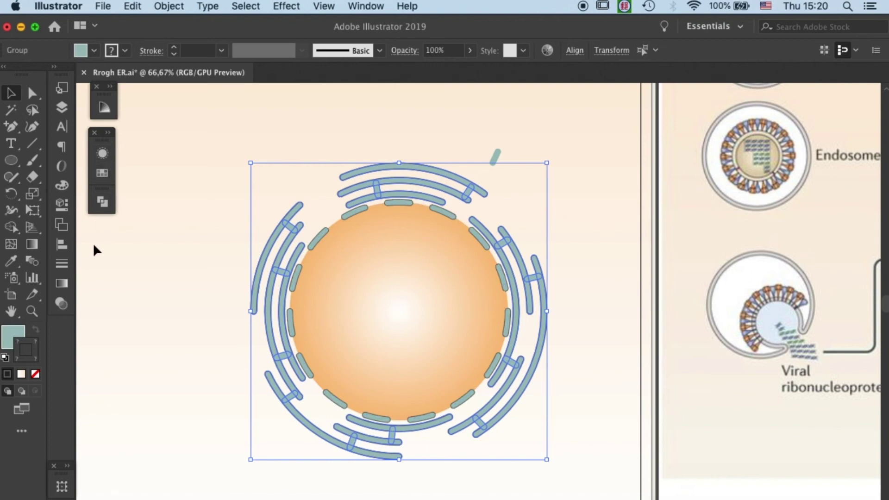
left_click(362, 7)
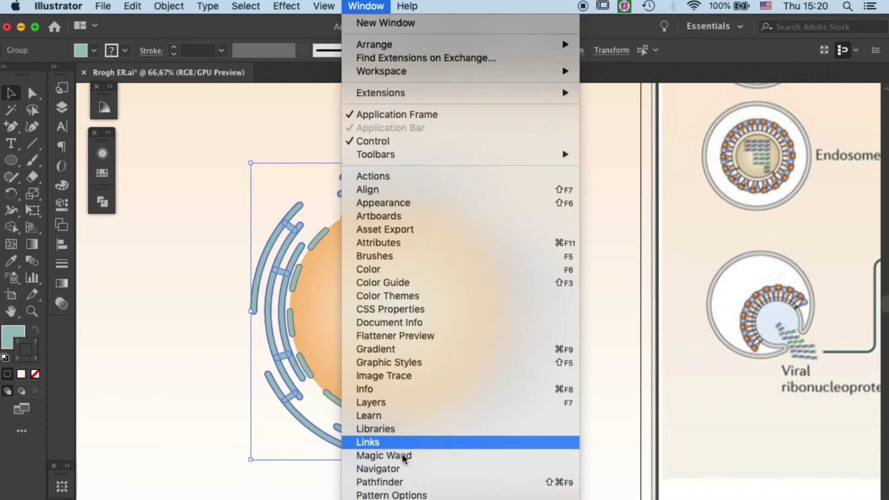
left_click(405, 482)
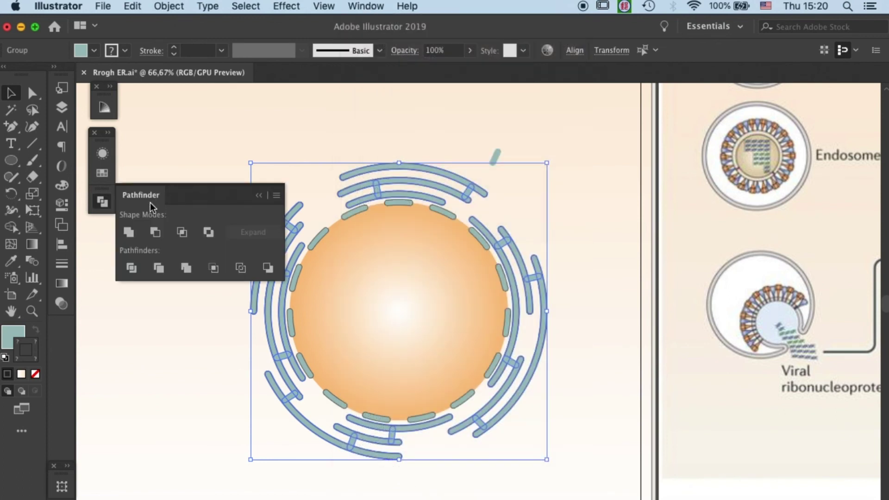
left_click(129, 233)
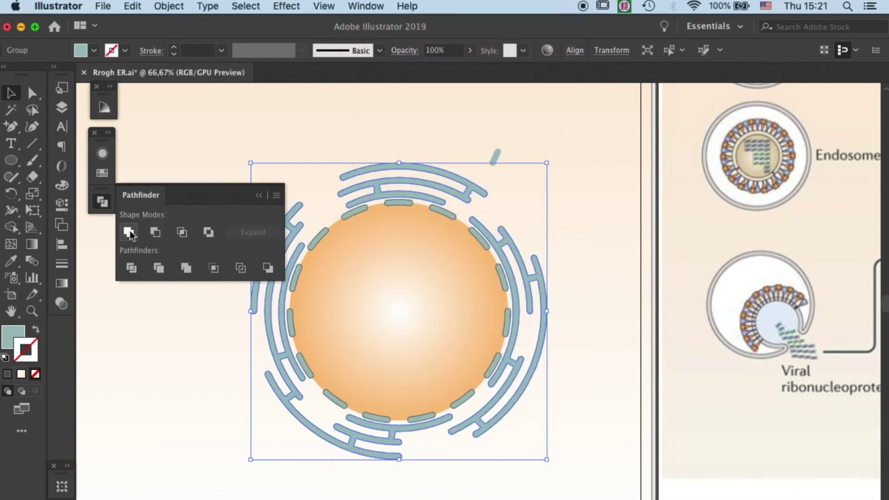
left_click(592, 244)
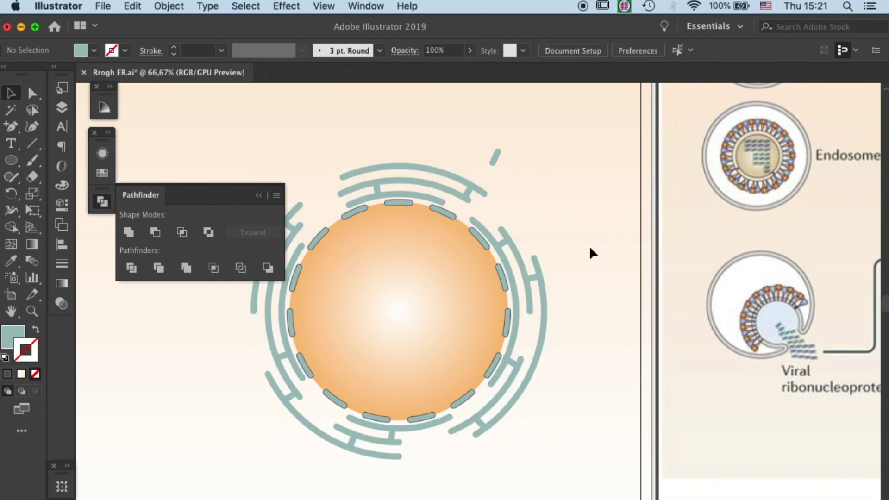
Step: Stroke the united teal ER shape with the dark grey swatch at 0.75 pt weight
left_click(256, 196)
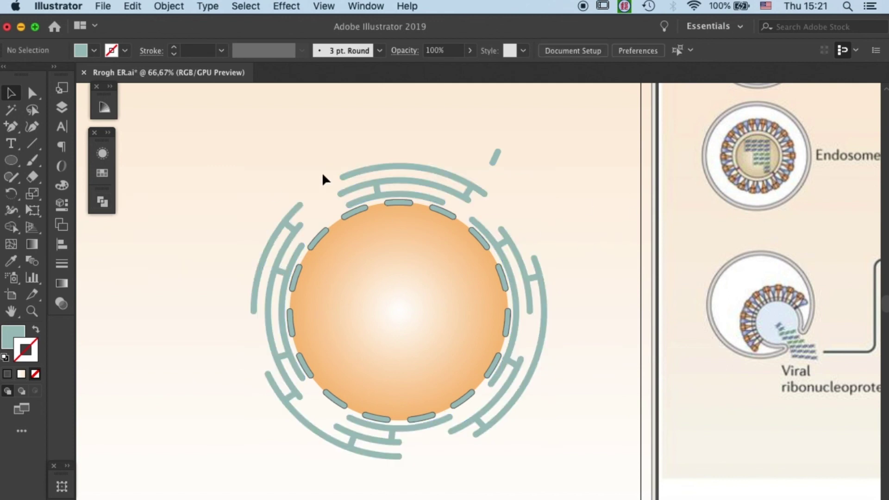
left_click(389, 173)
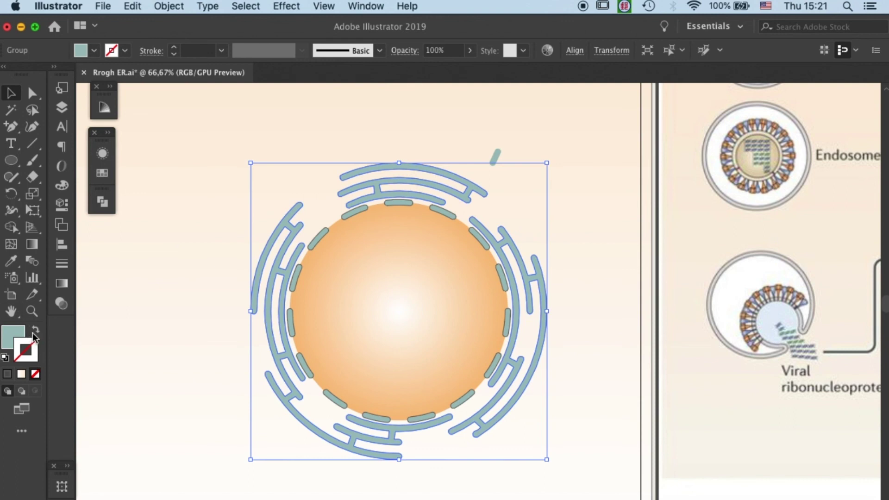
left_click(103, 173)
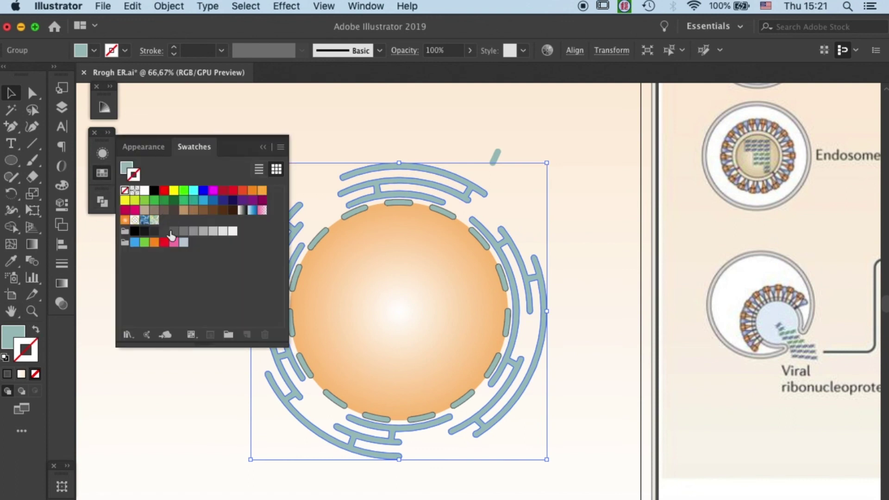
left_click(171, 232)
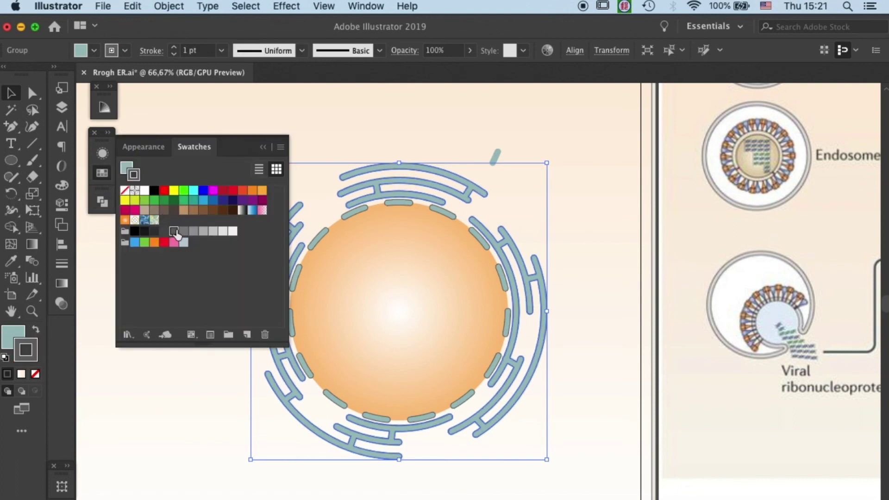
left_click(579, 229)
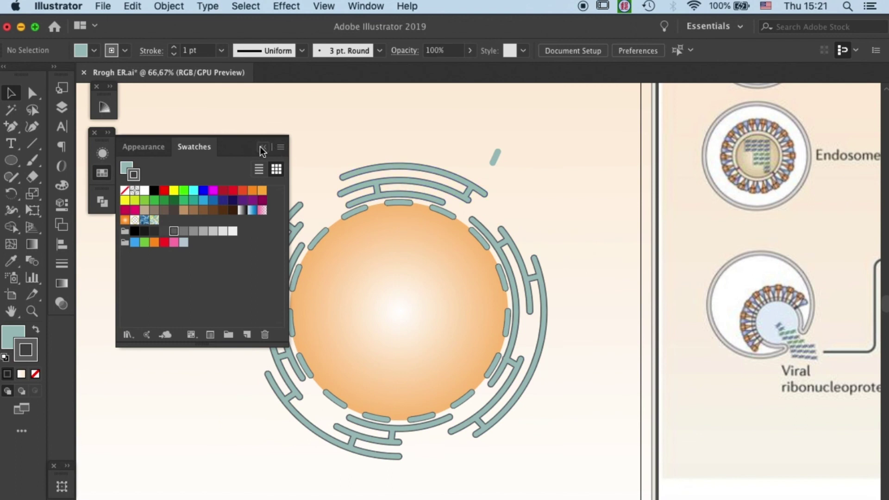
left_click(368, 172)
left_click(222, 50)
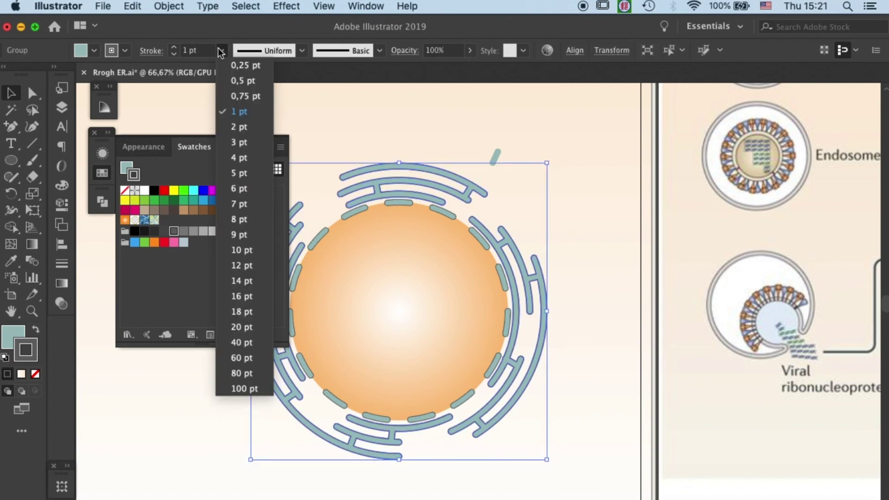
left_click(251, 99)
left_click(524, 171)
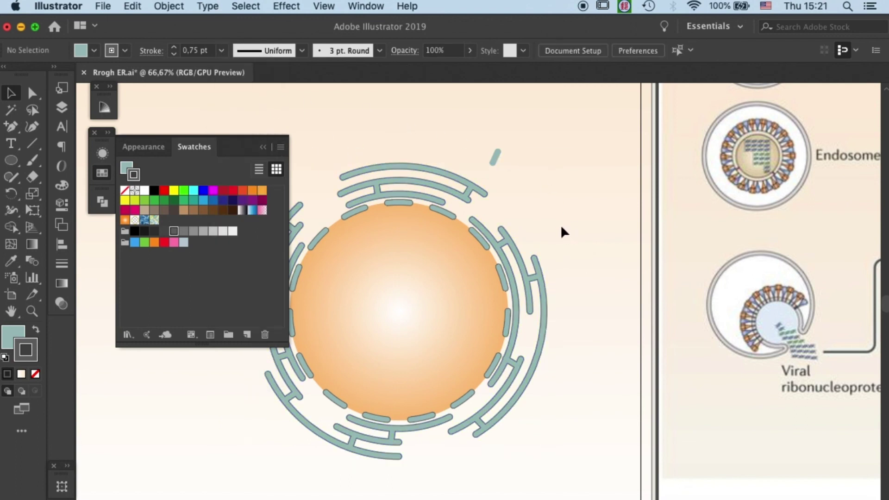
left_click(262, 147)
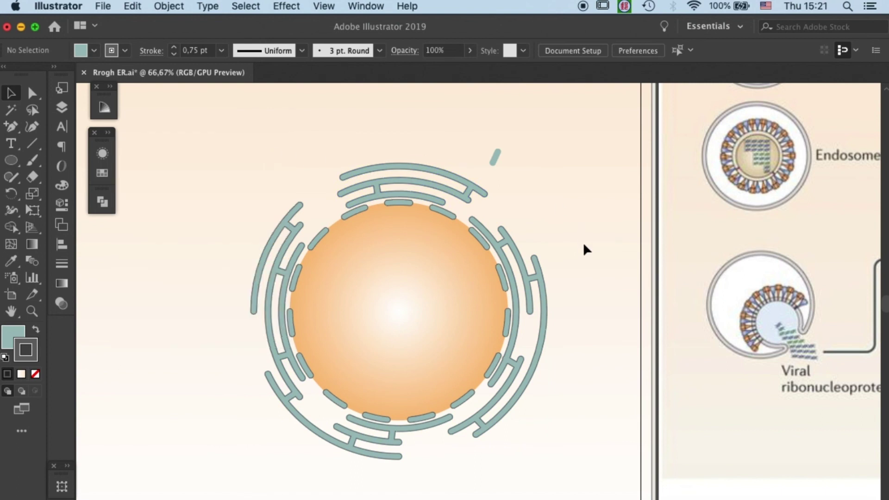
Step: Save the outlined ER drawing with Cmd+S
key("super+s")
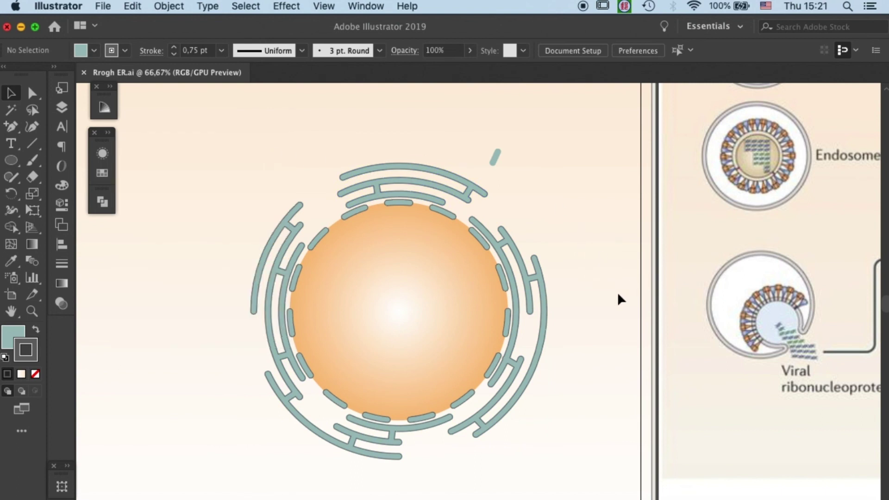